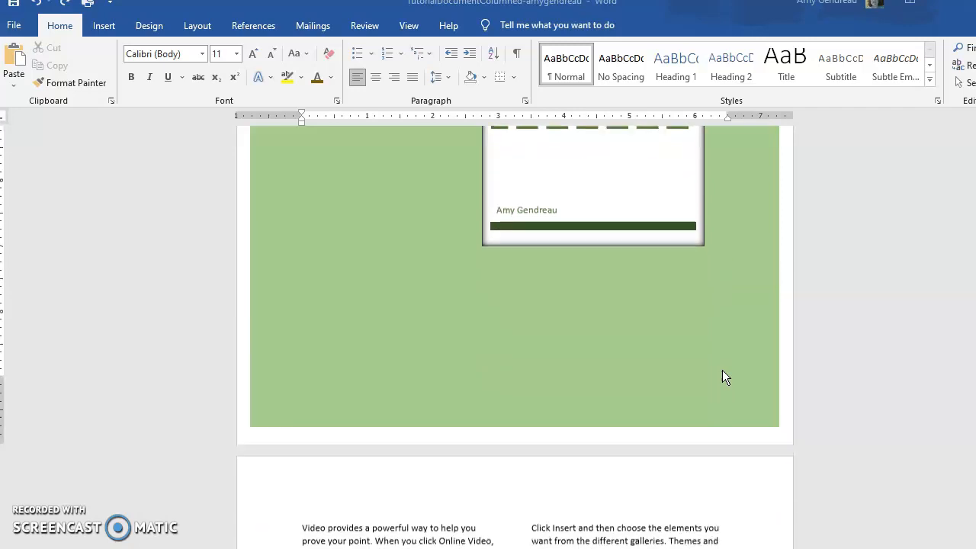
pyautogui.scroll(1, 721, 374)
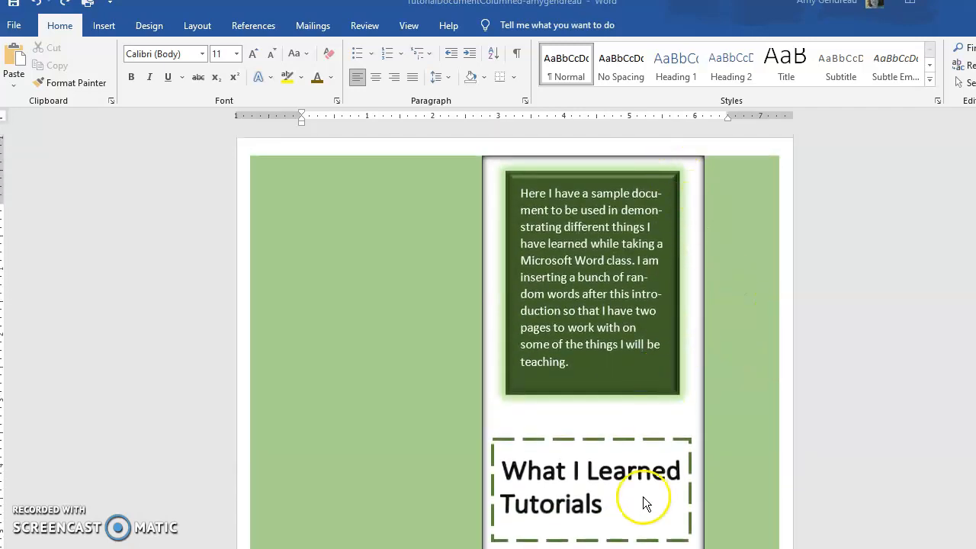
# Apply the Heading 1 style to the cover page title "What I Learned Tutorials".
pyautogui.moveTo(614, 505); pyautogui.dragTo(533, 473)
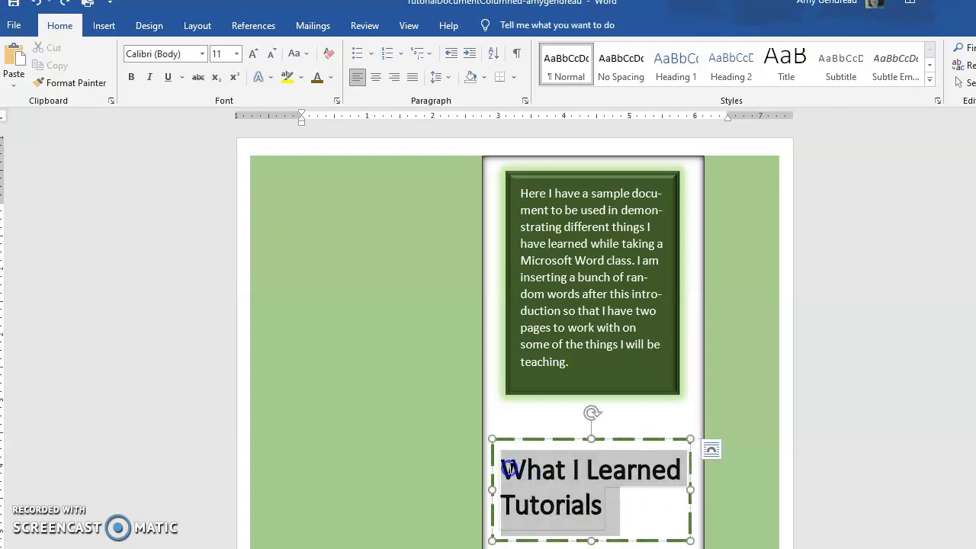
pyautogui.click(499, 440)
pyautogui.click(588, 450)
pyautogui.click(560, 474)
pyautogui.click(531, 472)
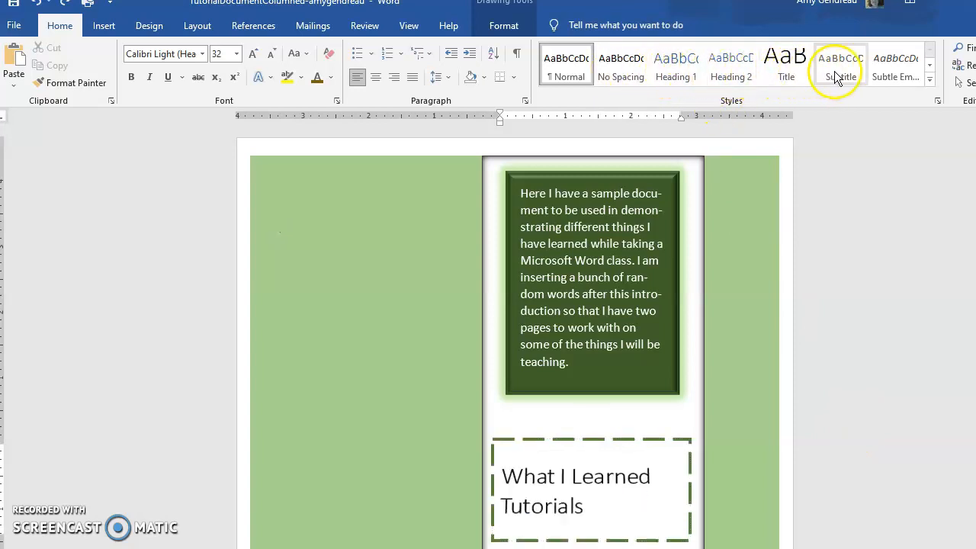
pyautogui.click(893, 67)
pyautogui.click(929, 67)
pyautogui.click(930, 67)
pyautogui.click(929, 60)
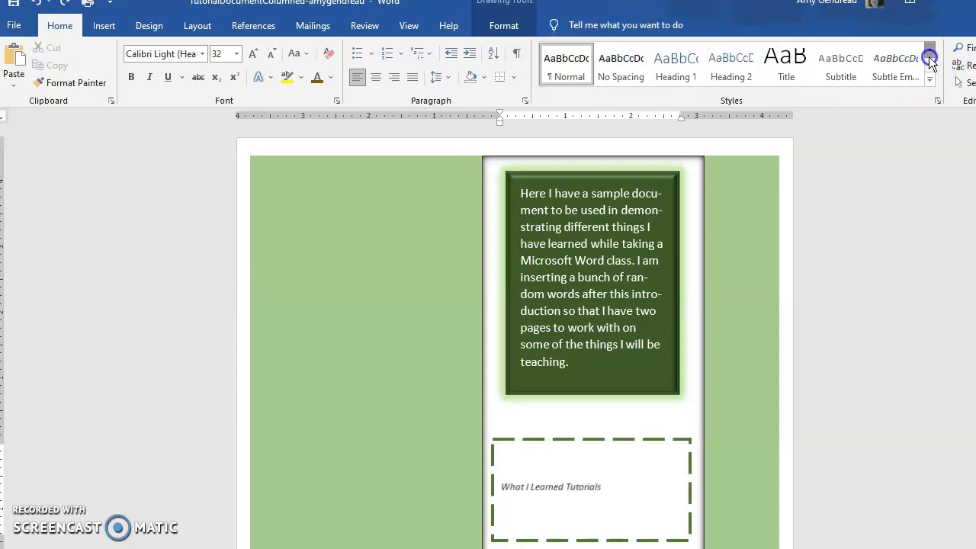
pyautogui.click(681, 67)
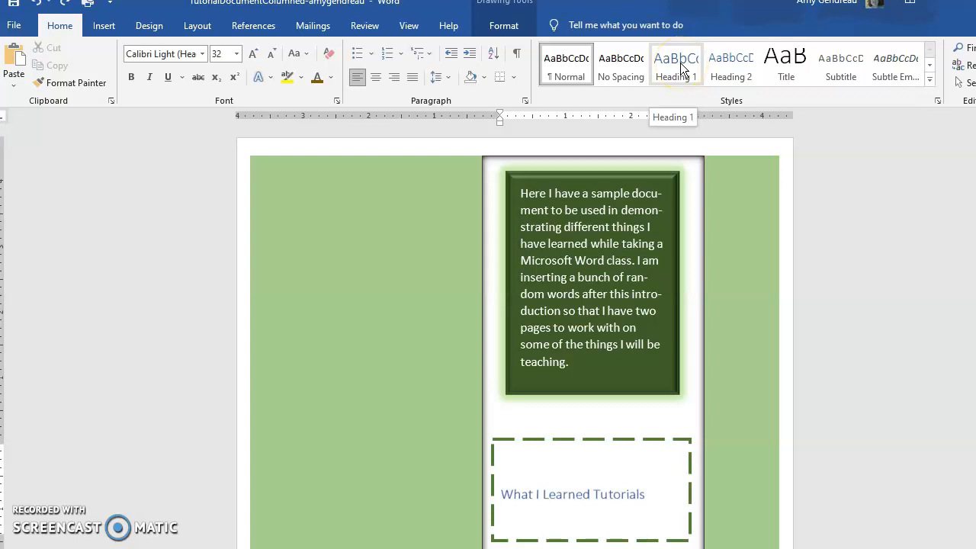
pyautogui.click(684, 67)
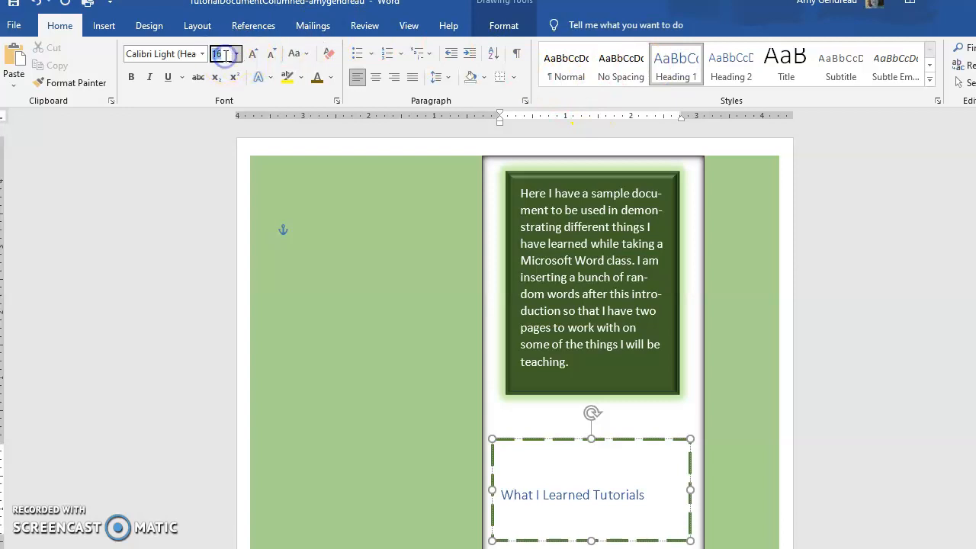
# Set the cover title's font size to 30 and its font color to the darkest theme green.
pyautogui.press('Return')
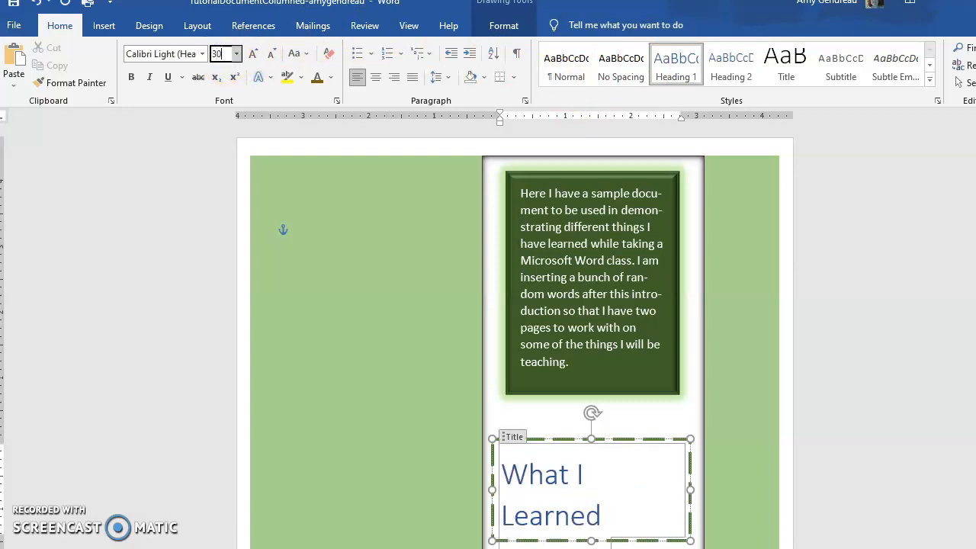
pyautogui.write('30')
pyautogui.press('Return')
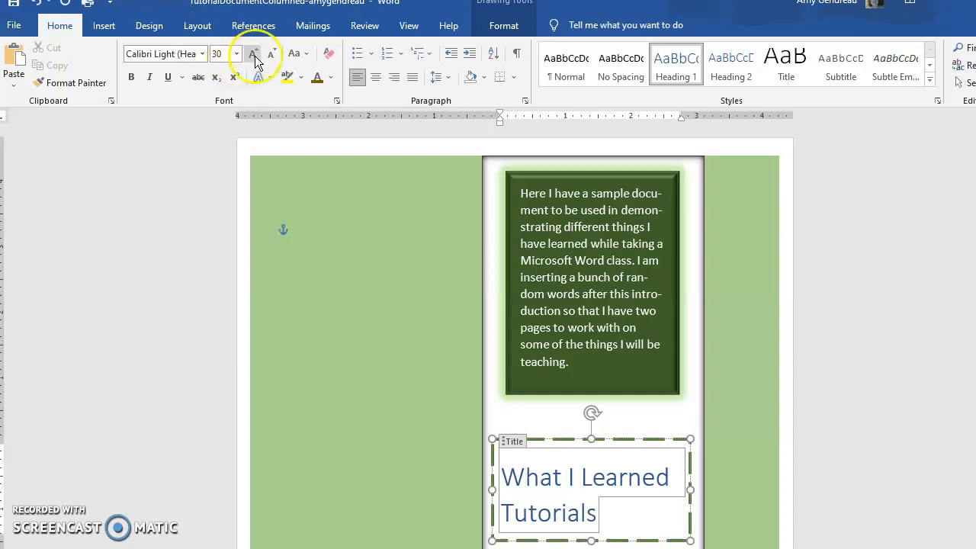
pyautogui.click(329, 78)
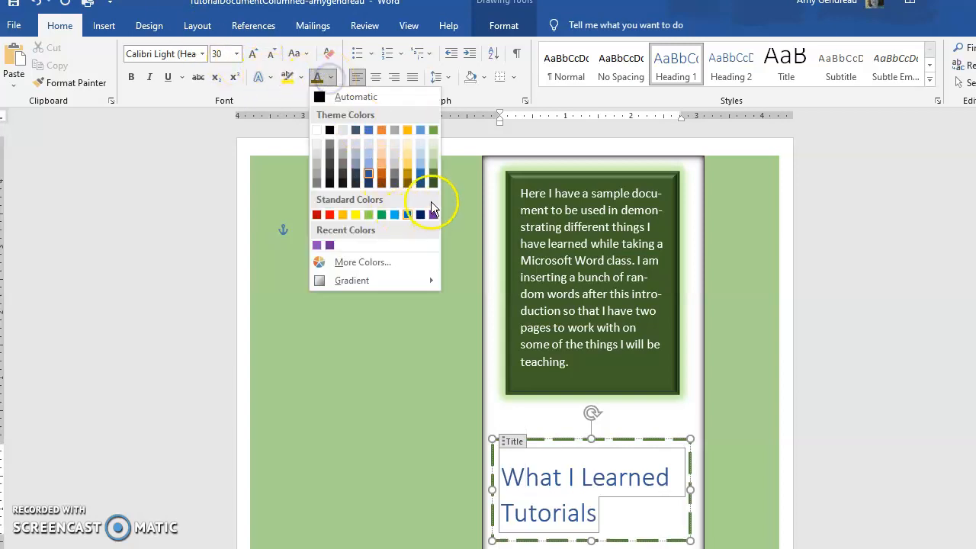
pyautogui.click(433, 182)
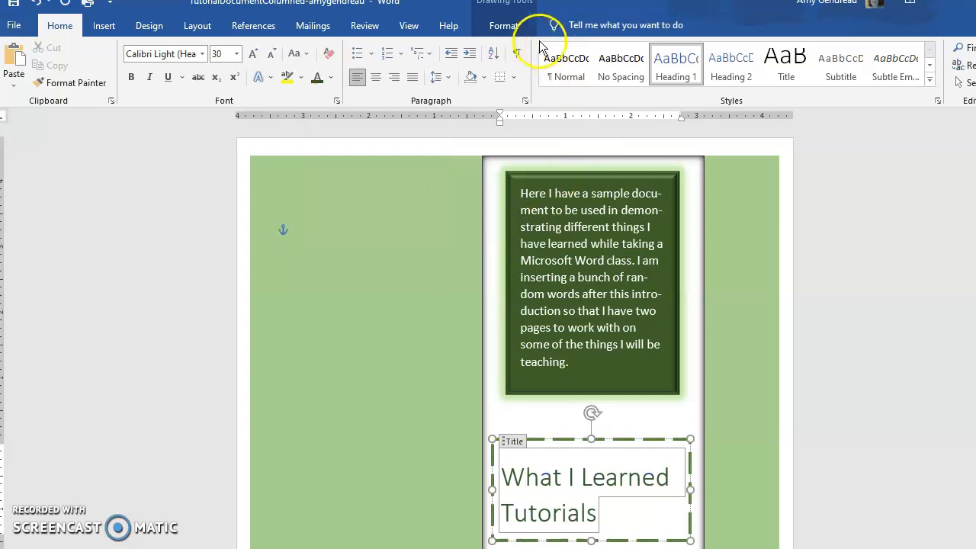
# Transform the cover title text to follow the circular path.
pyautogui.click(512, 26)
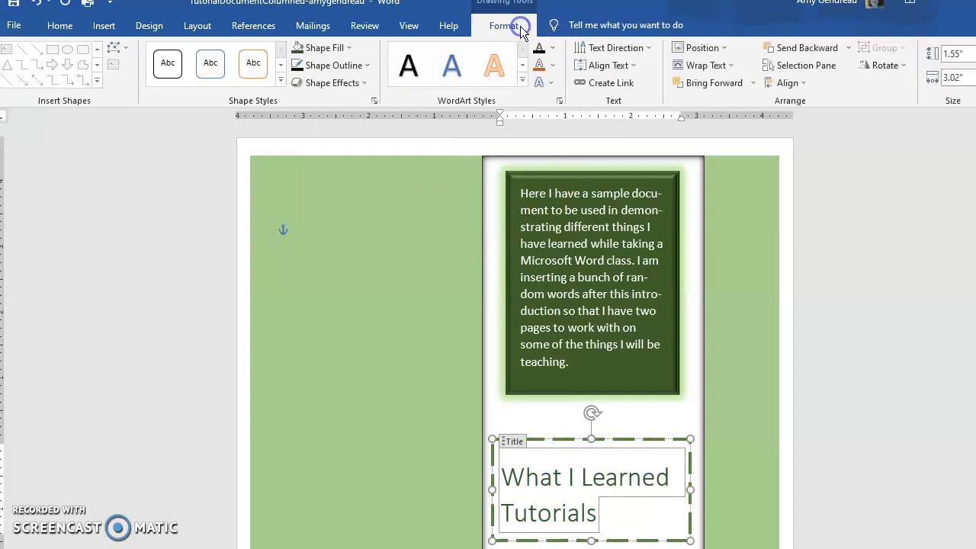
pyautogui.click(552, 81)
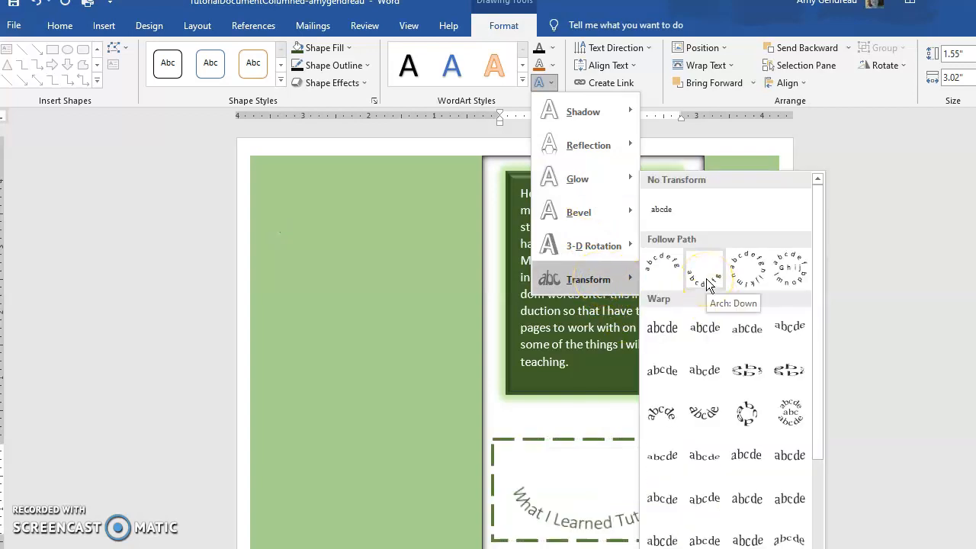
pyautogui.click(746, 273)
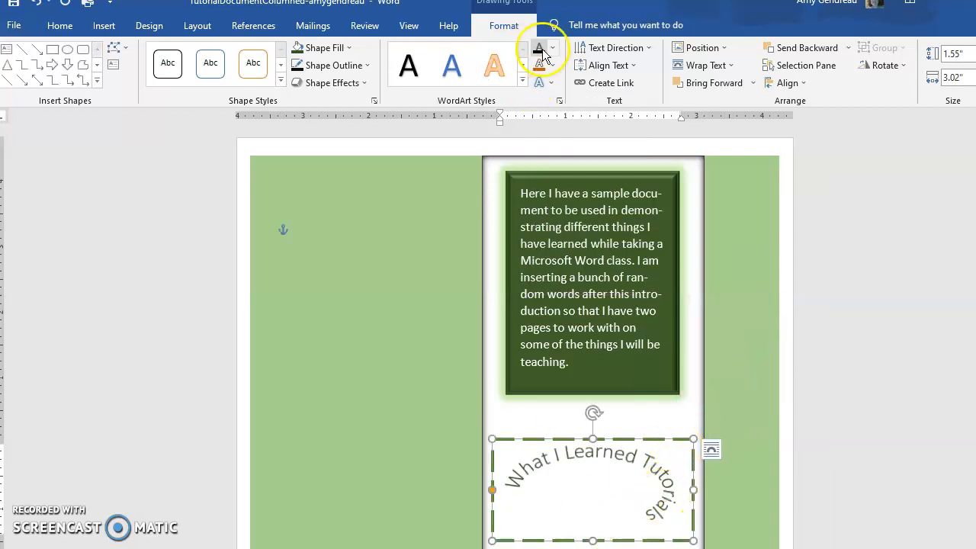
pyautogui.click(555, 69)
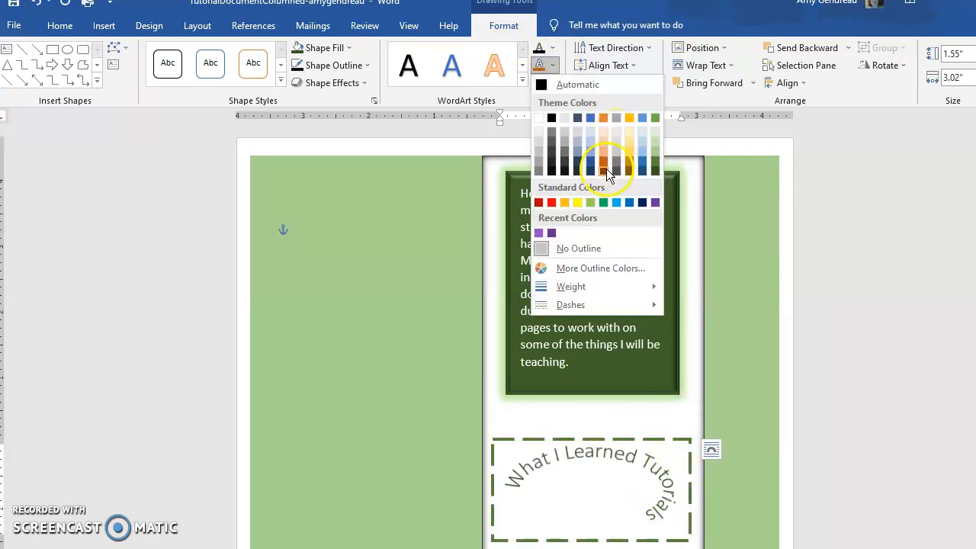
pyautogui.click(555, 47)
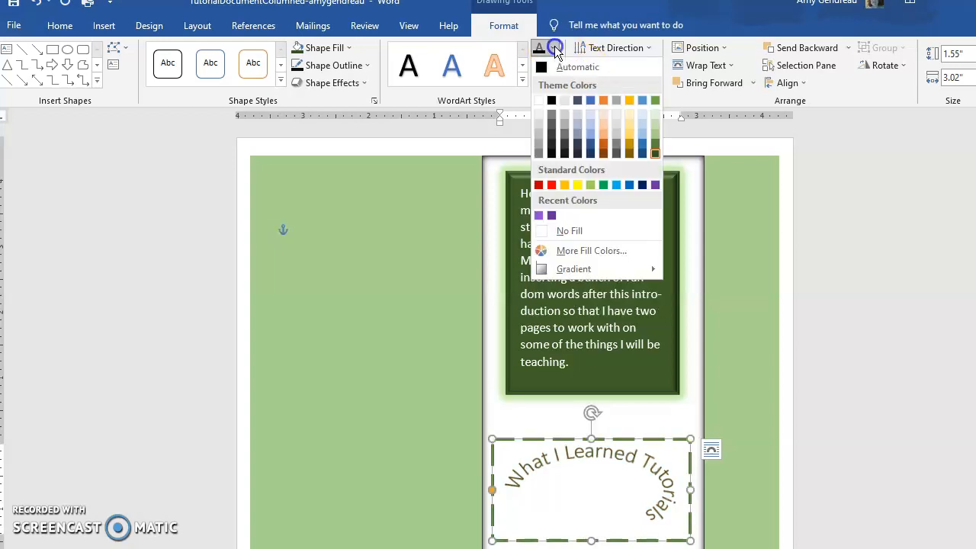
pyautogui.click(554, 45)
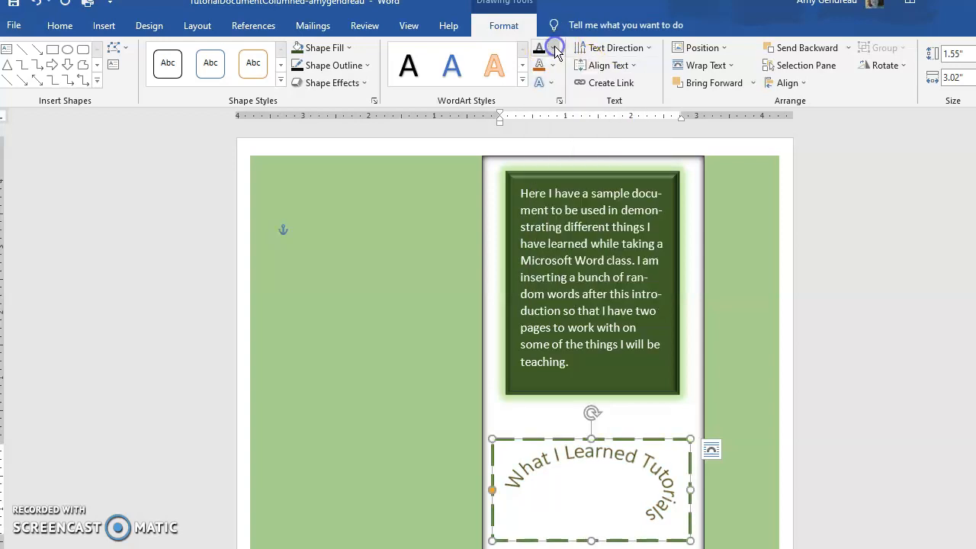
# Add the first reflection variation to the curved cover title.
pyautogui.click(552, 80)
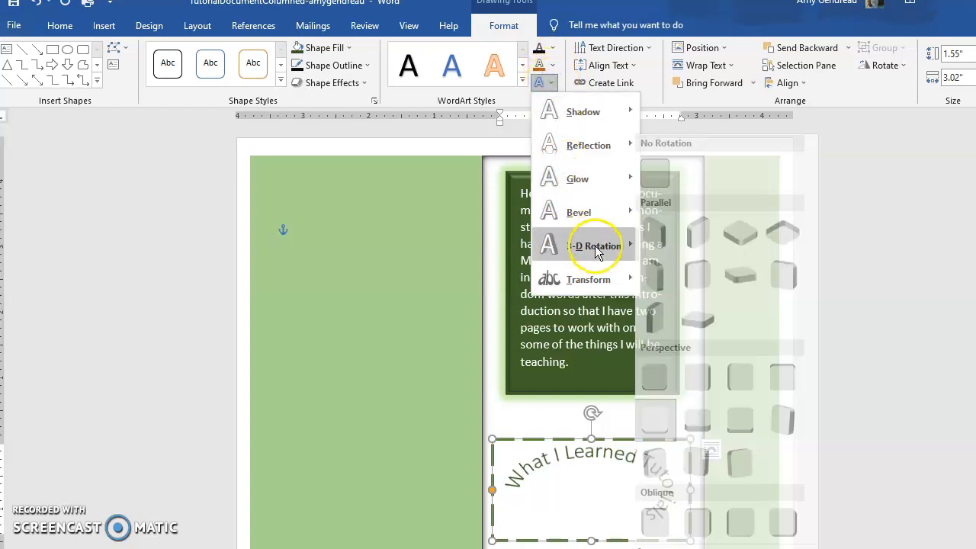
pyautogui.moveTo(585, 153)
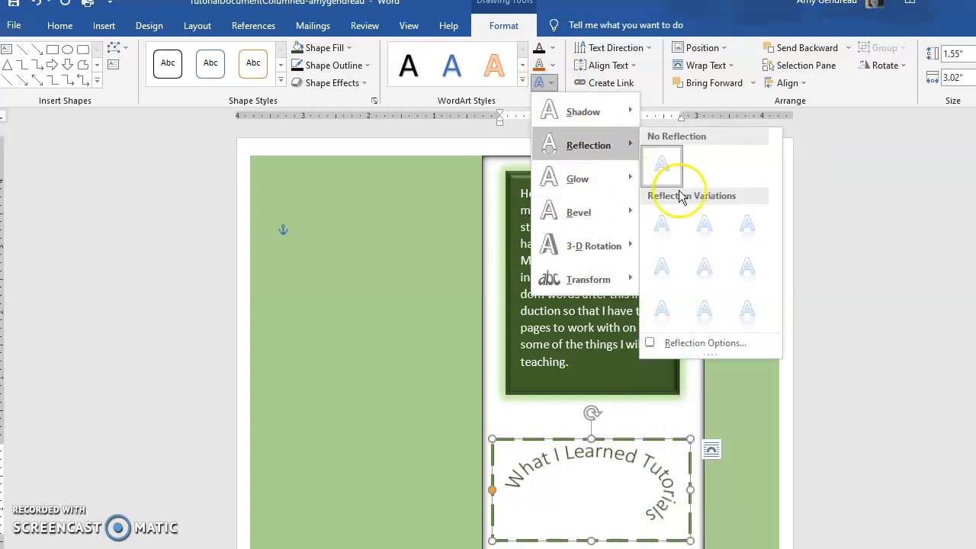
pyautogui.click(664, 224)
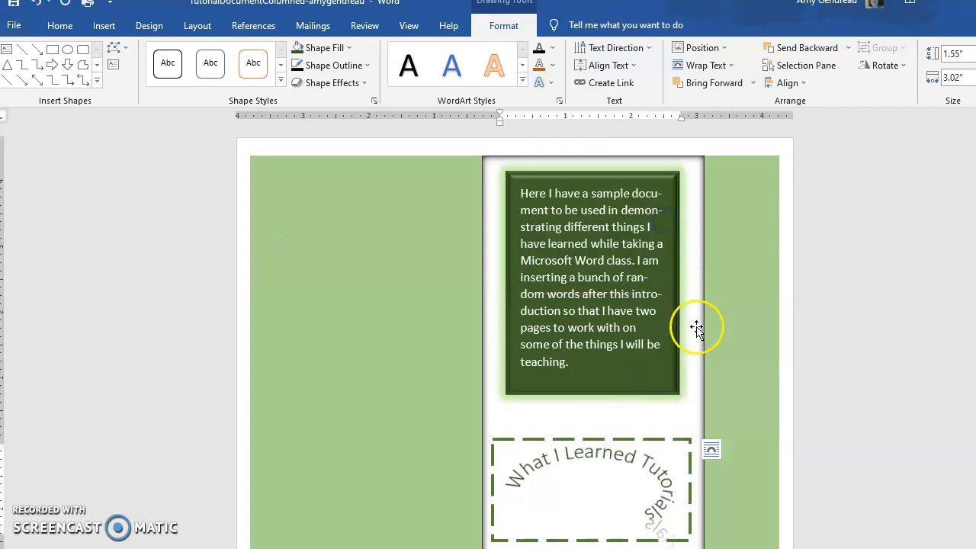
pyautogui.click(546, 482)
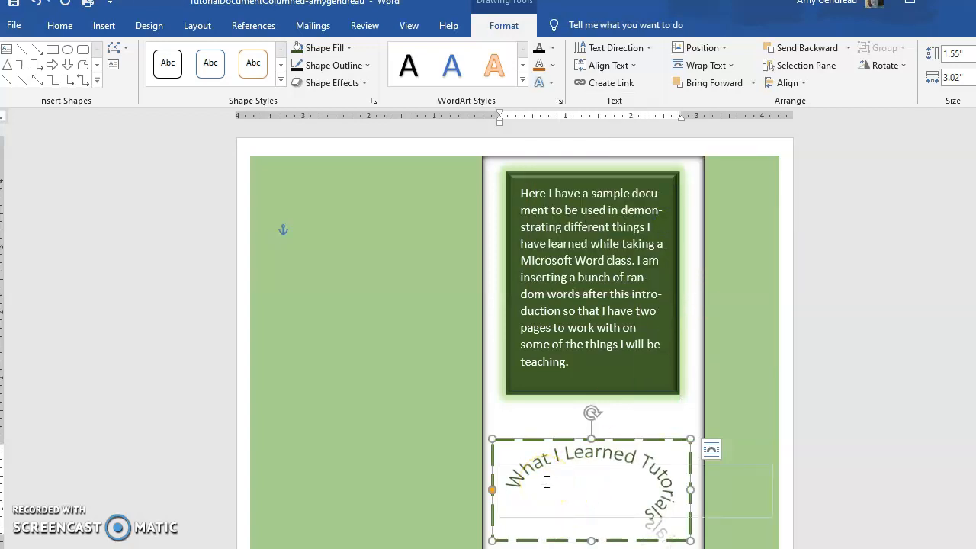
pyautogui.scroll(-5, 620, 427)
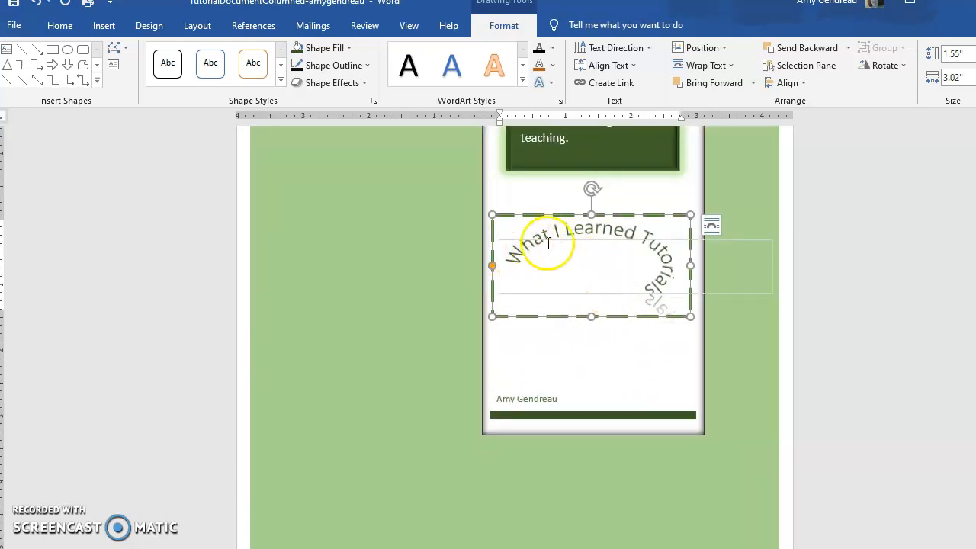
pyautogui.scroll(5, 602, 283)
pyautogui.scroll(-7, 557, 229)
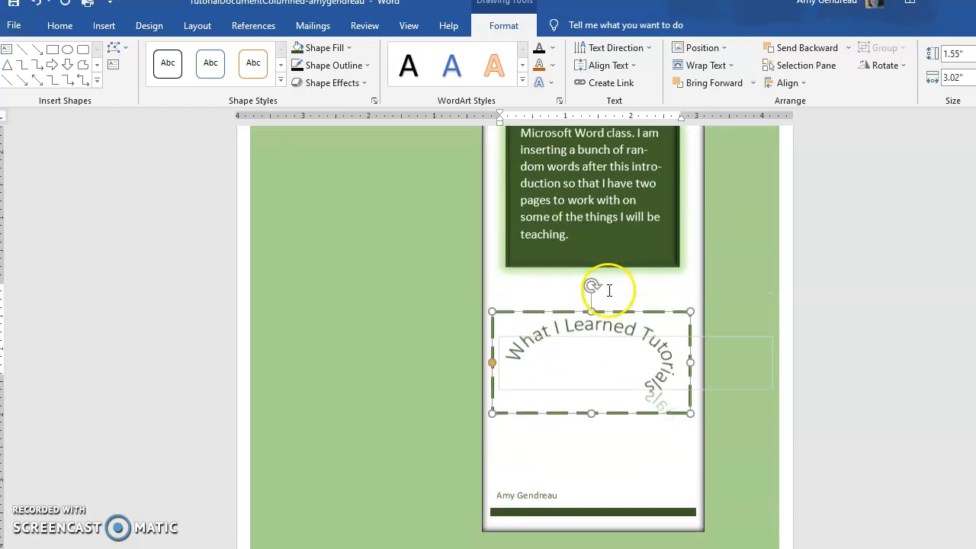
pyautogui.scroll(1, 609, 289)
pyautogui.click(529, 336)
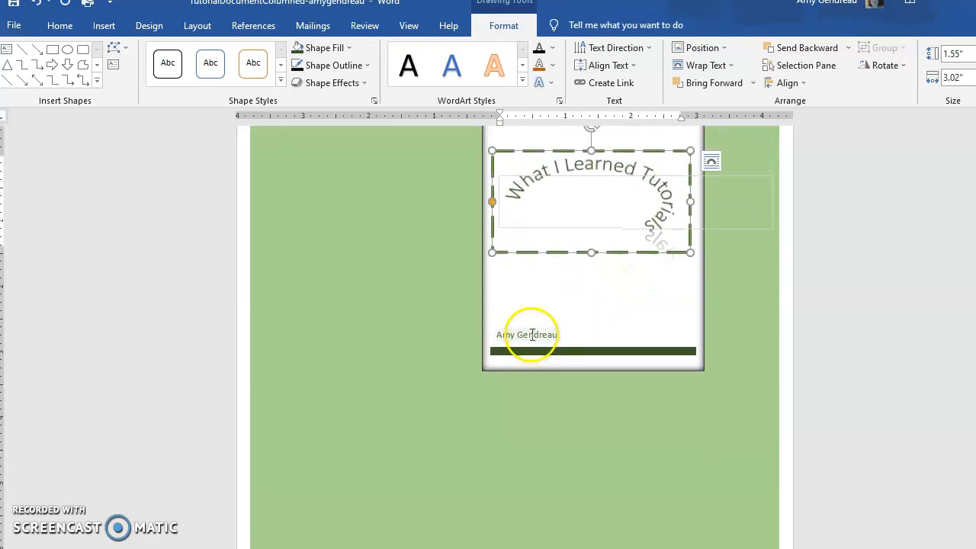
pyautogui.click(552, 66)
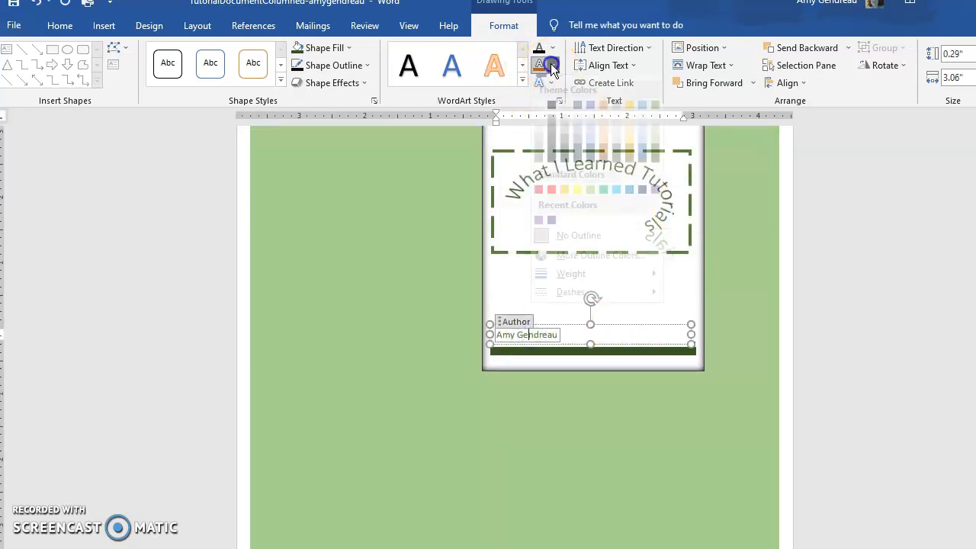
pyautogui.click(556, 76)
pyautogui.click(551, 79)
pyautogui.moveTo(591, 146)
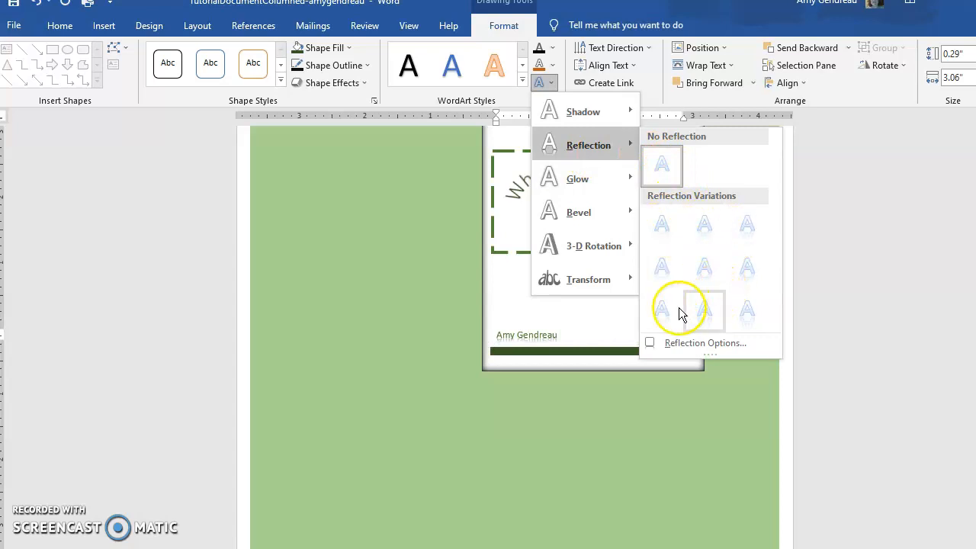
pyautogui.moveTo(585, 270)
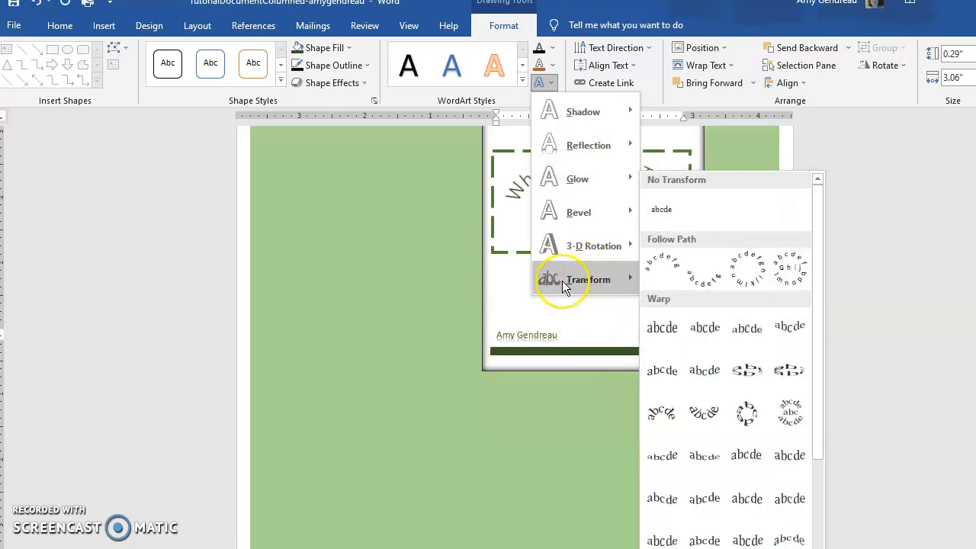
pyautogui.click(508, 316)
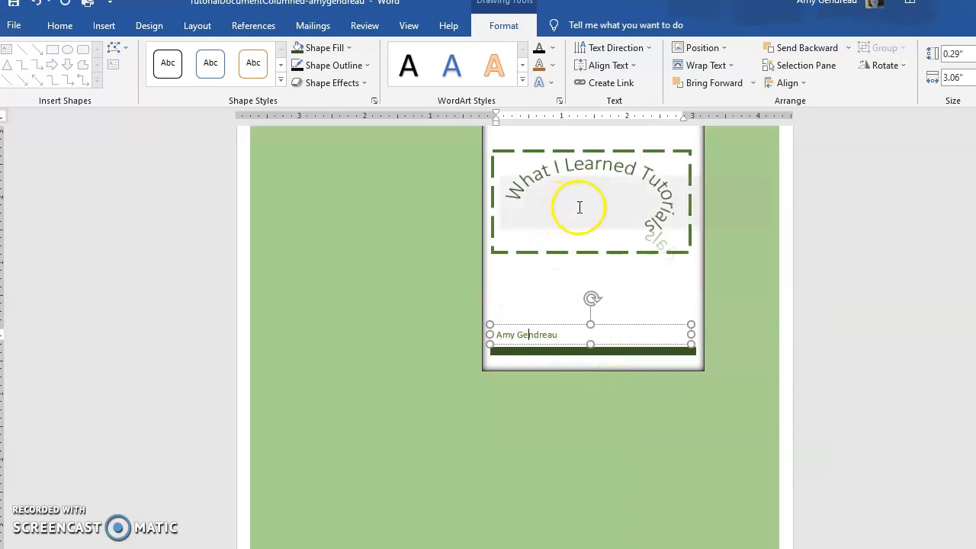
# Undo the cover title's reflection and circular transform, and apply the first reflection variation to the straight title text.
pyautogui.click(556, 190)
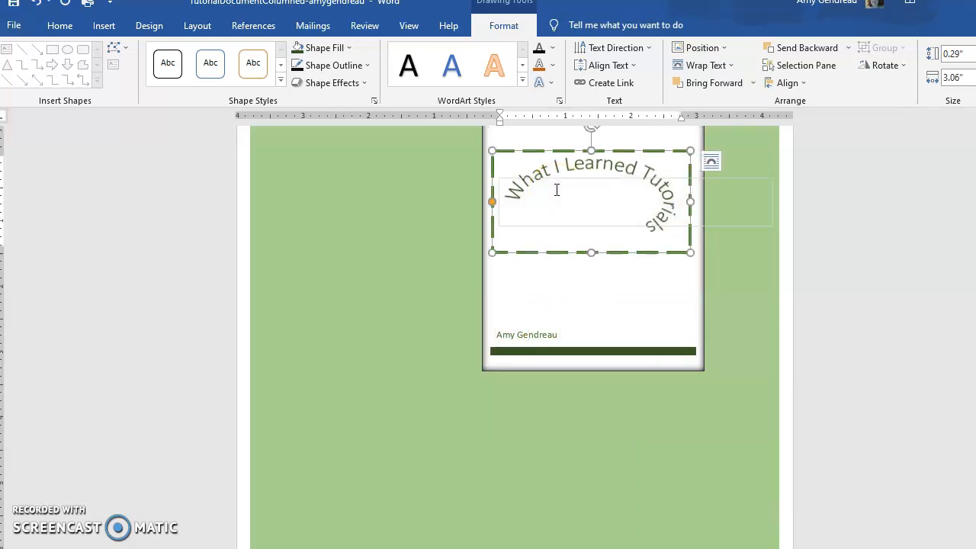
pyautogui.click(559, 196)
pyautogui.moveTo(593, 219); pyautogui.dragTo(504, 192)
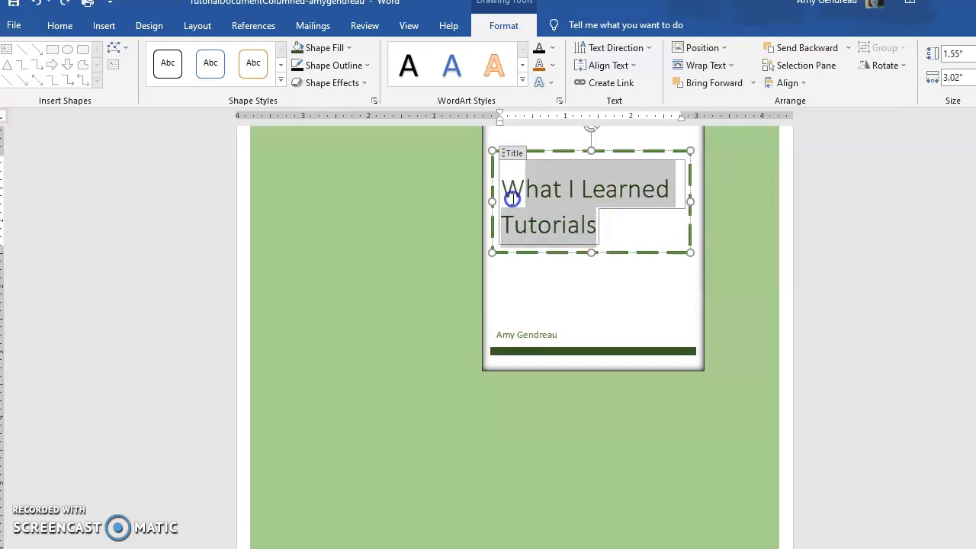
pyautogui.click(552, 79)
pyautogui.click(587, 145)
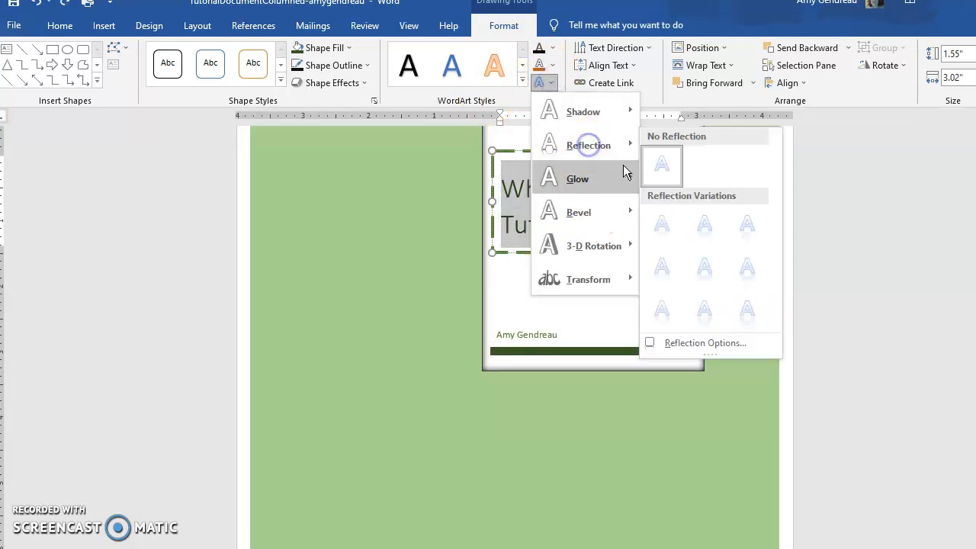
pyautogui.click(667, 228)
pyautogui.moveTo(667, 228); pyautogui.dragTo(540, 184)
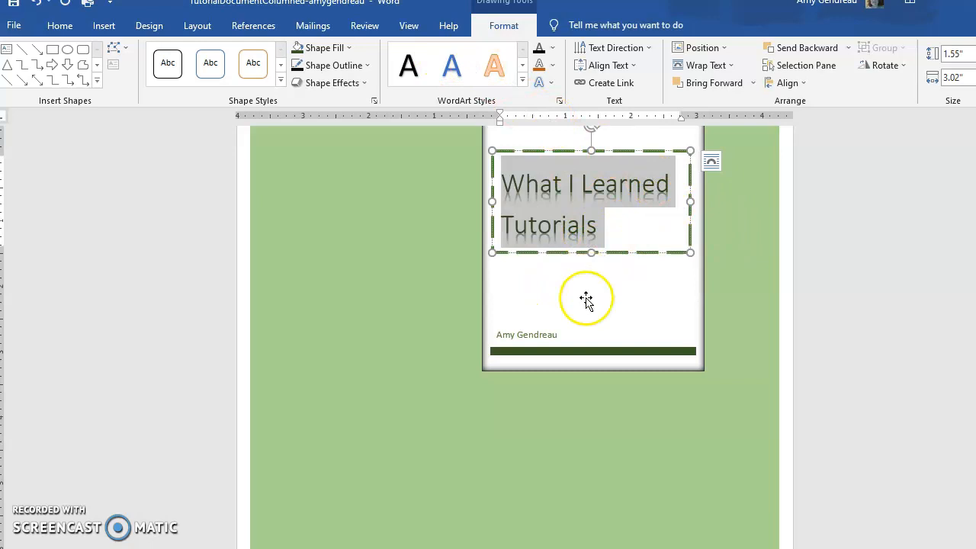
# Apply the Subtitle style to the author name at the bottom of the cover page.
pyautogui.click(553, 333)
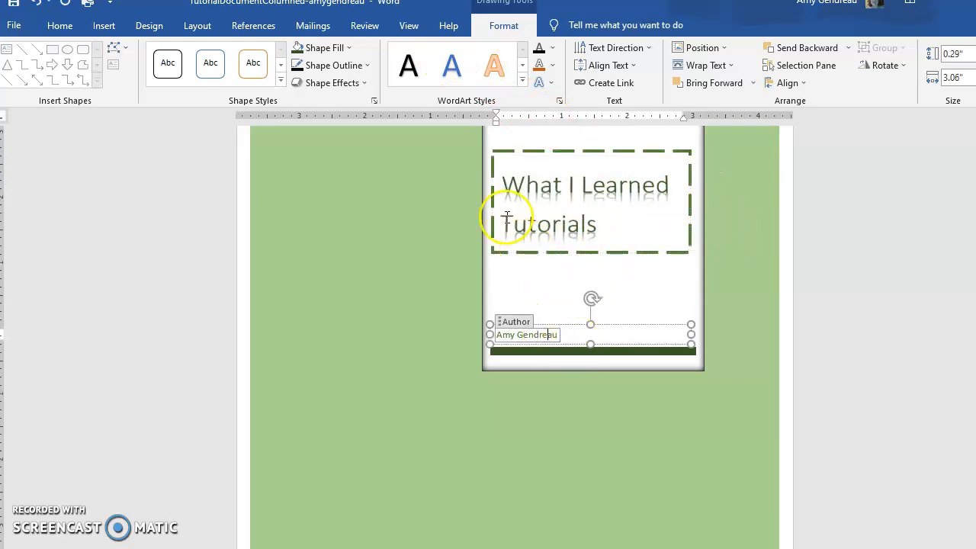
pyautogui.click(61, 28)
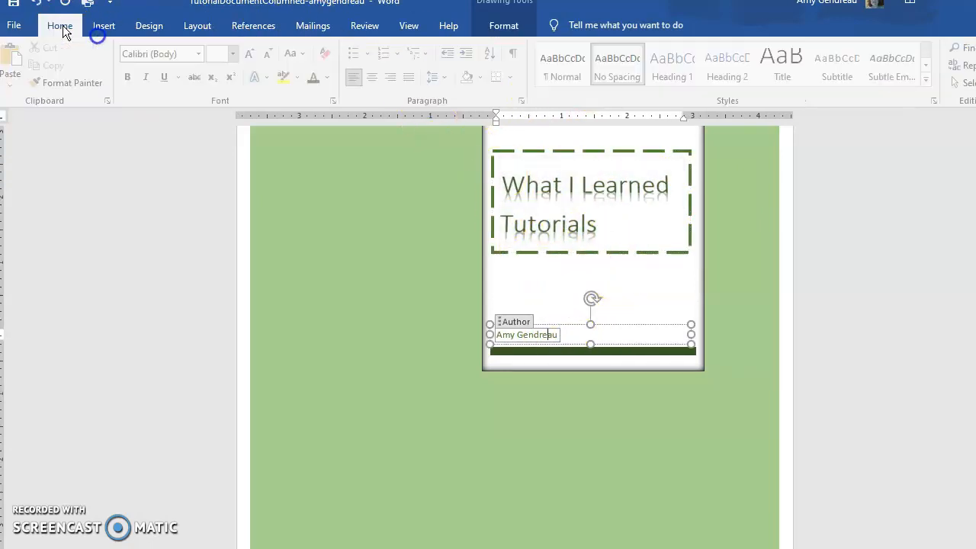
pyautogui.click(847, 77)
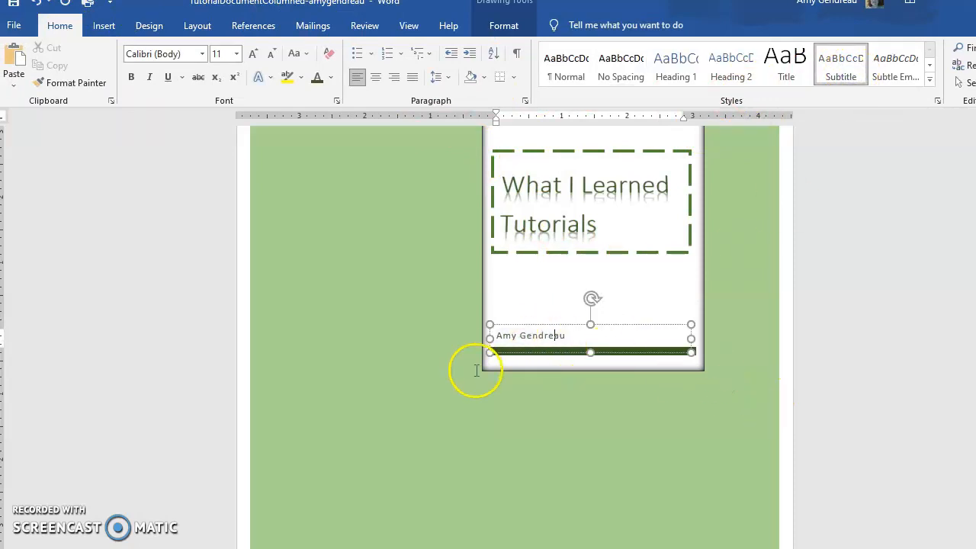
pyautogui.scroll(-10, 611, 423)
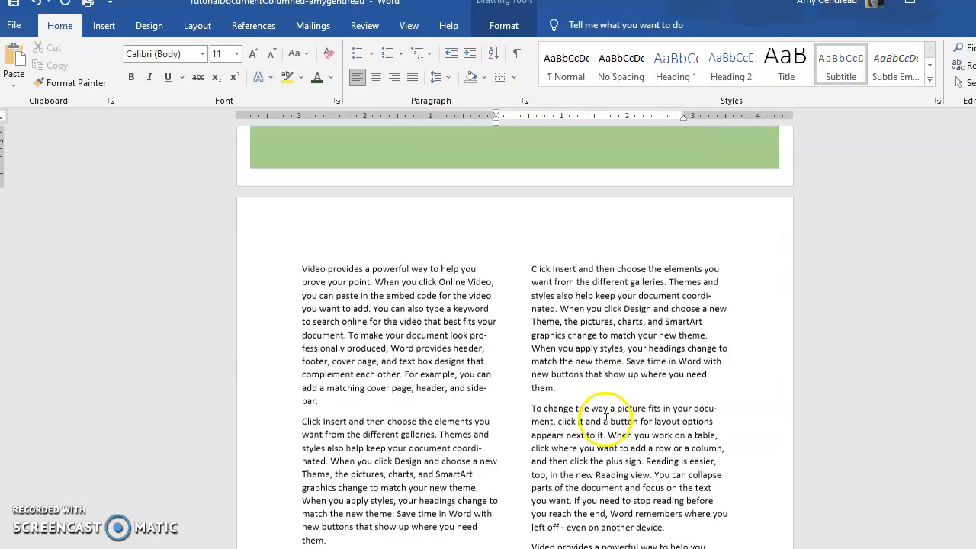
# Apply the Intense Quote style to the second-column paragraph beginning "To change the way a picture fits".
pyautogui.moveTo(532, 375); pyautogui.dragTo(702, 485)
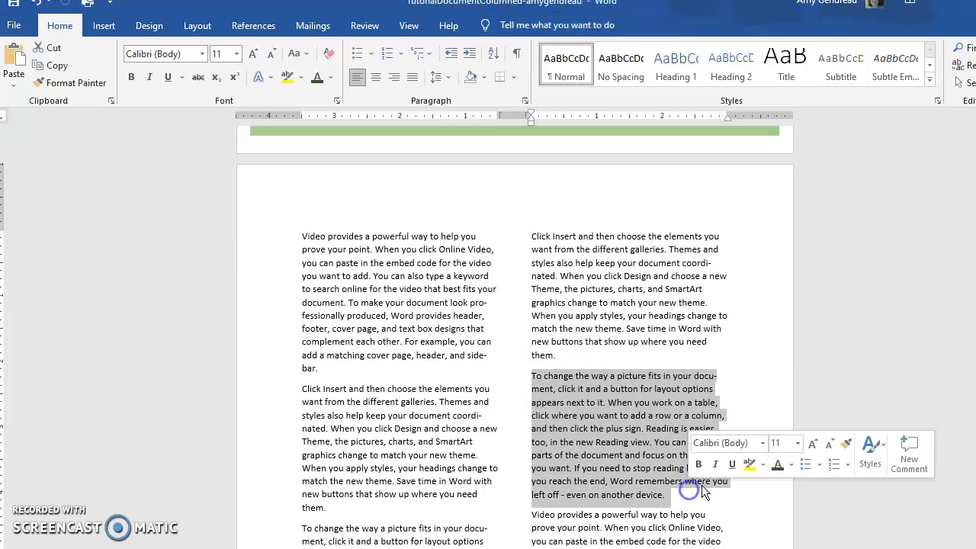
pyautogui.click(930, 65)
pyautogui.click(783, 67)
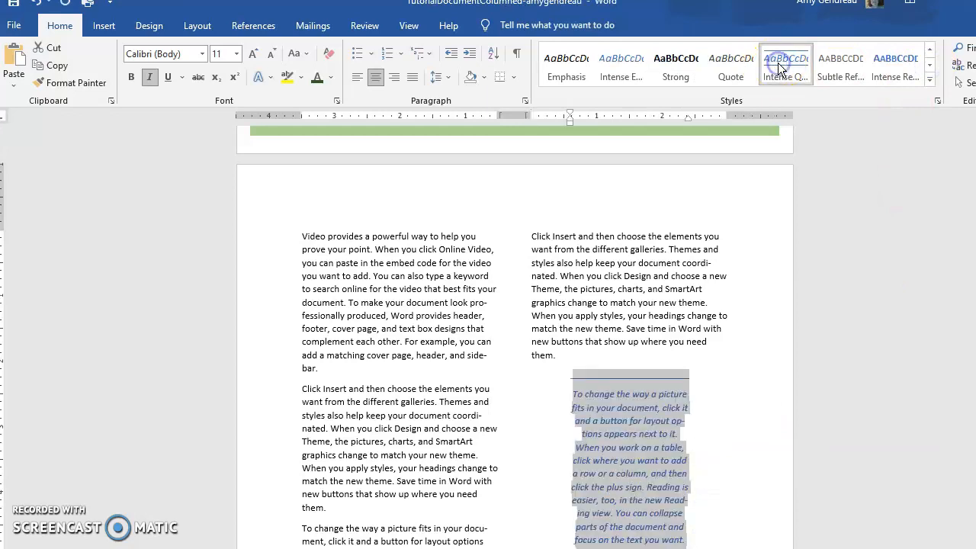
# Widen the quote paragraph by moving its left indent to about 0.5 inch and its right indent to about 2.6 inches on the ruler.
pyautogui.scroll(-5, 616, 290)
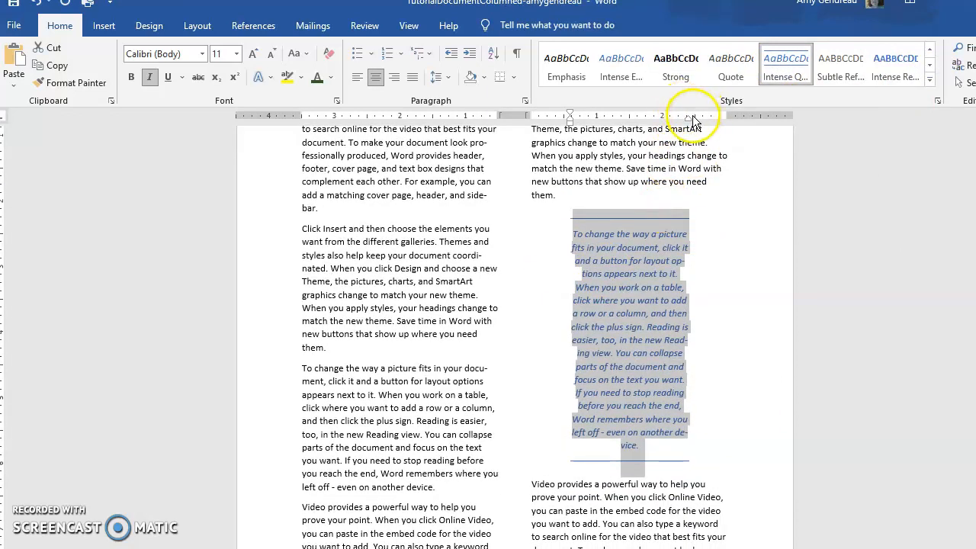
pyautogui.moveTo(691, 117); pyautogui.dragTo(699, 117)
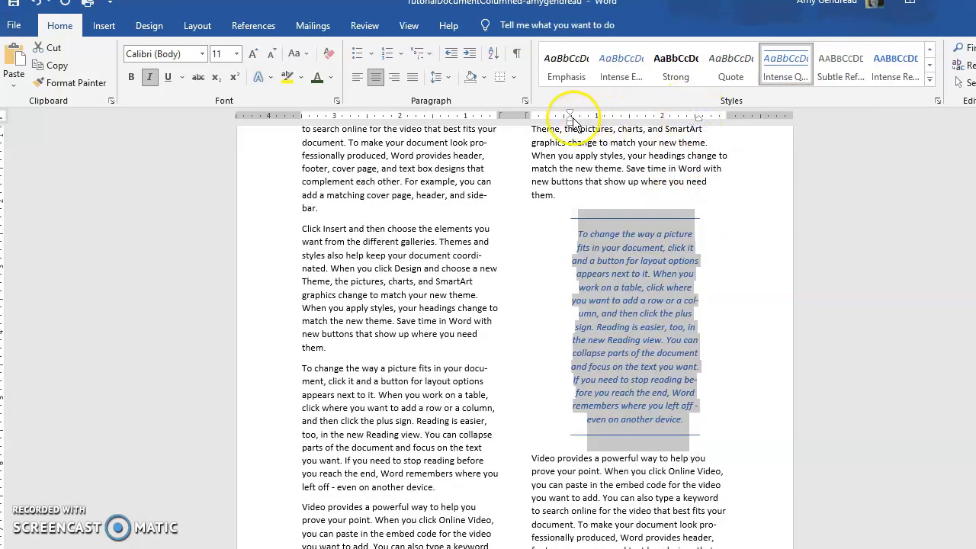
pyautogui.moveTo(571, 118); pyautogui.dragTo(564, 113)
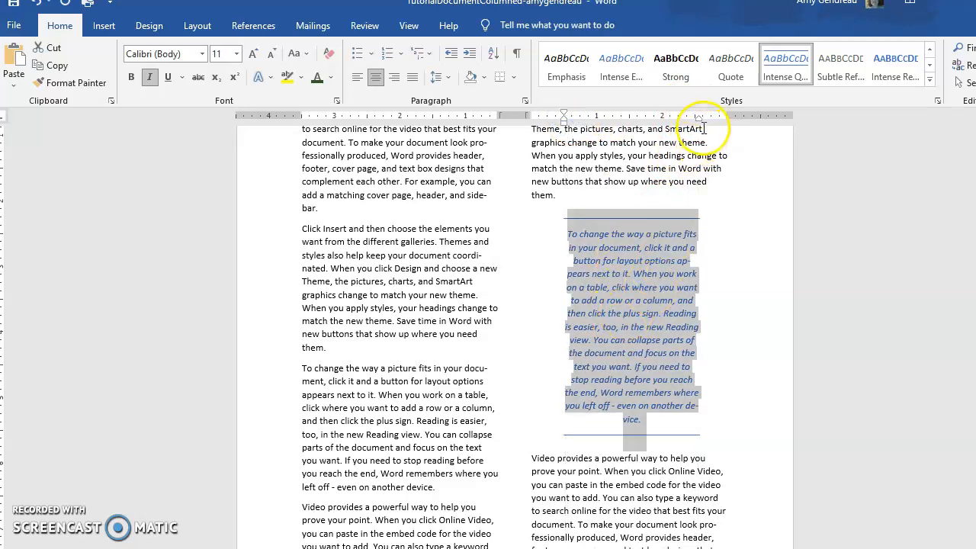
pyautogui.moveTo(697, 119); pyautogui.dragTo(703, 118)
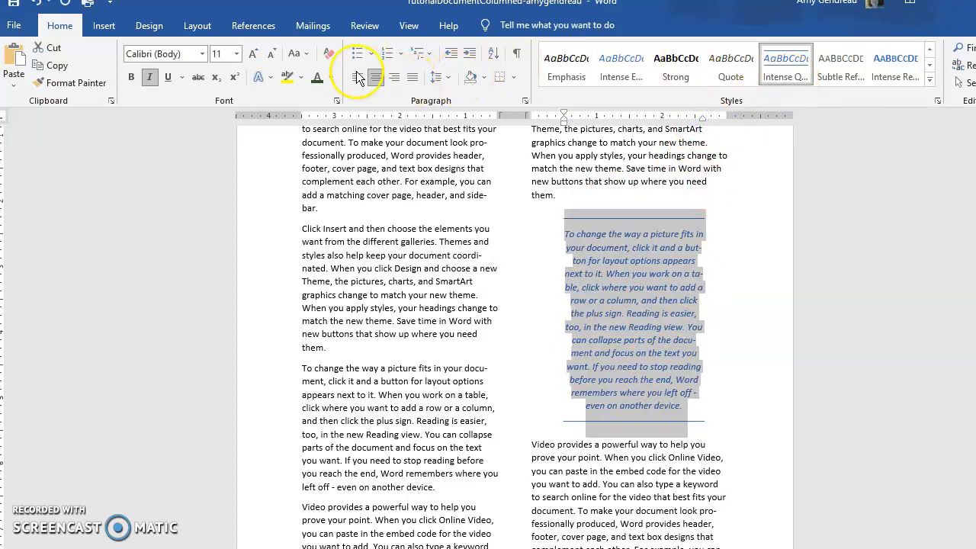
# Set the quote paragraph's font color to the darkest gold theme shade.
pyautogui.click(331, 77)
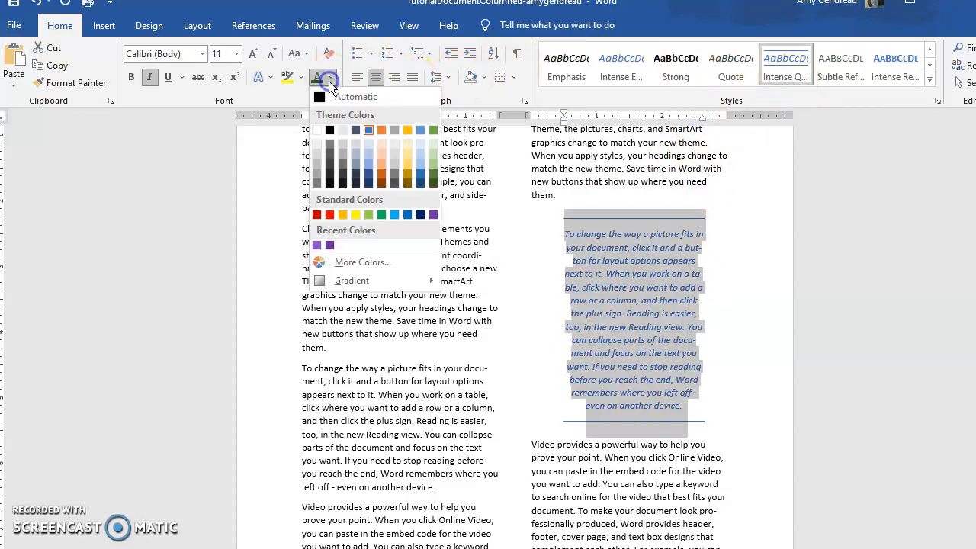
pyautogui.click(404, 182)
pyautogui.tripleClick(650, 321)
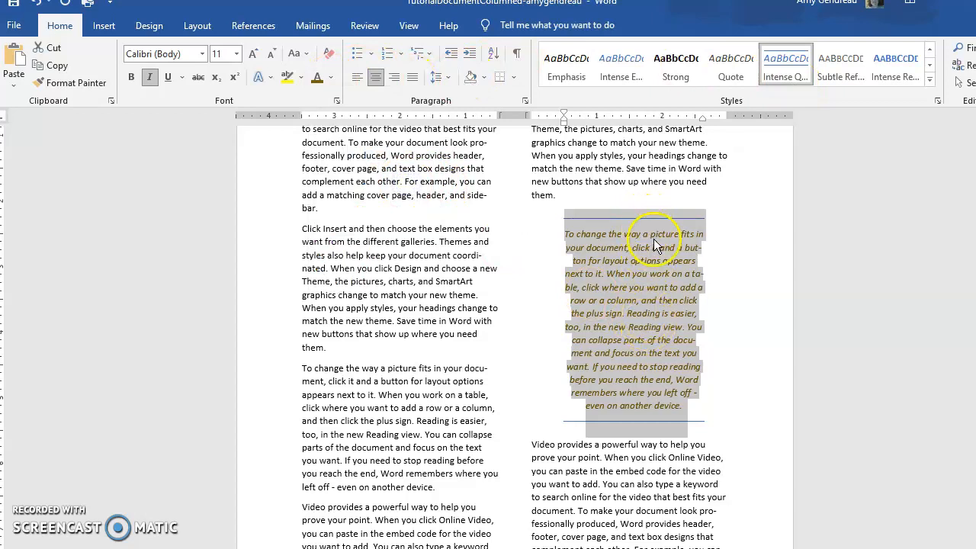
# Try to recolor the quote paragraph's border lines dark orange by changing only the border color setting.
pyautogui.click(515, 77)
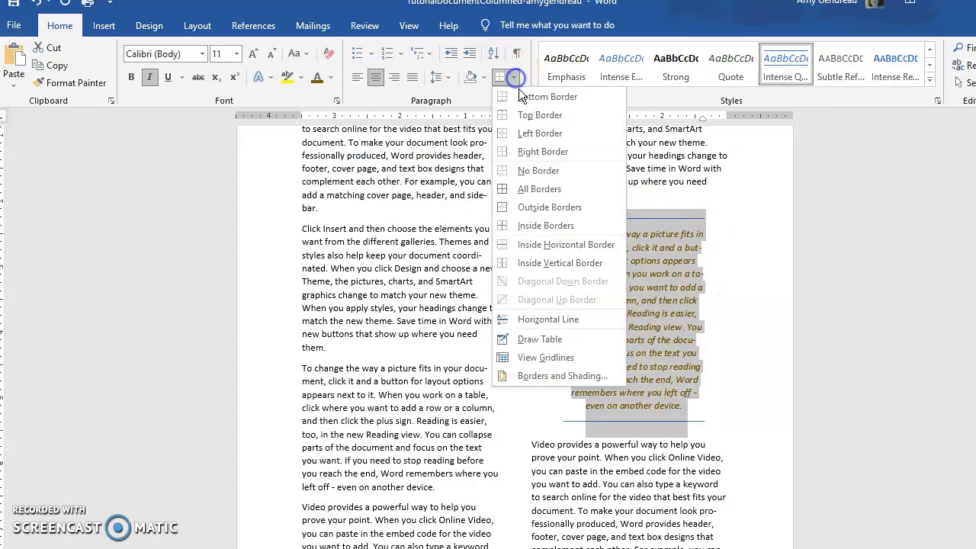
pyautogui.click(562, 376)
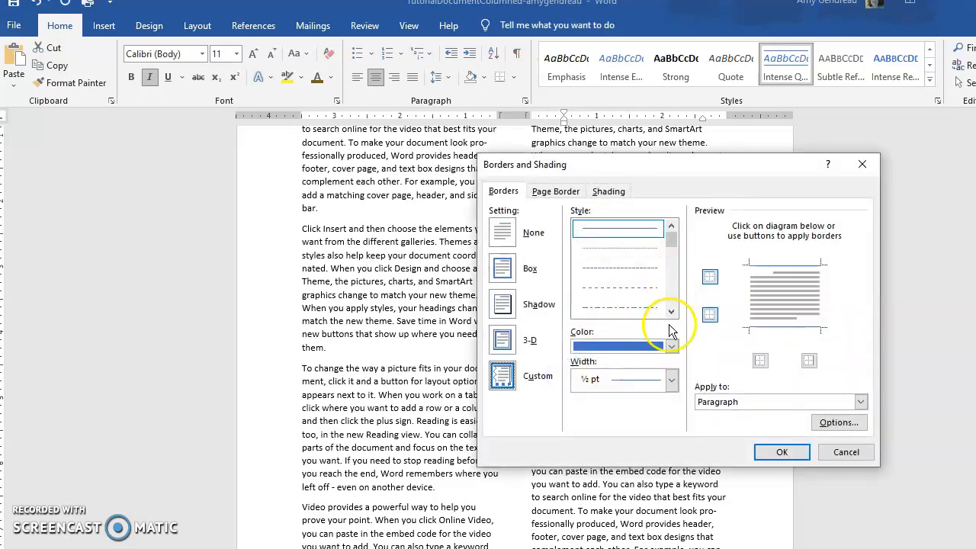
pyautogui.click(670, 346)
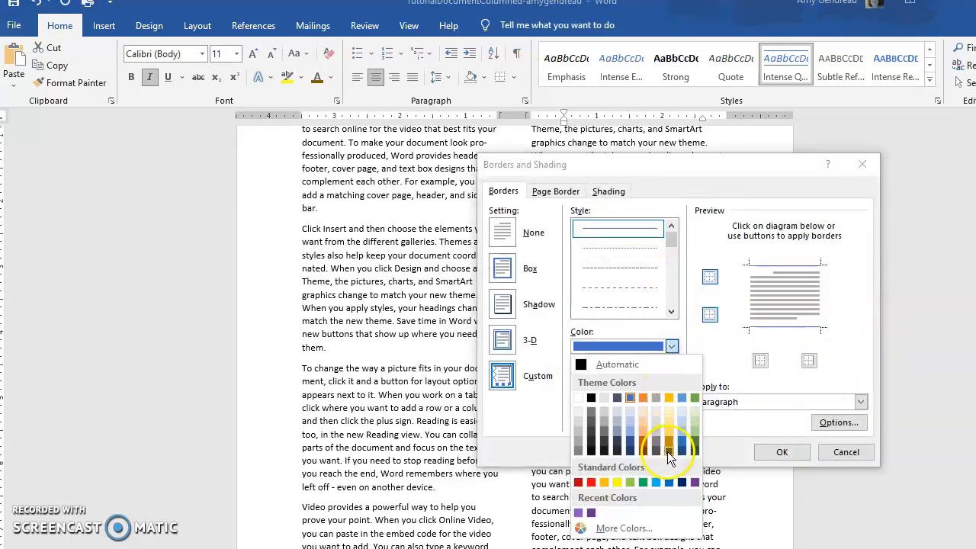
pyautogui.click(639, 445)
pyautogui.click(783, 452)
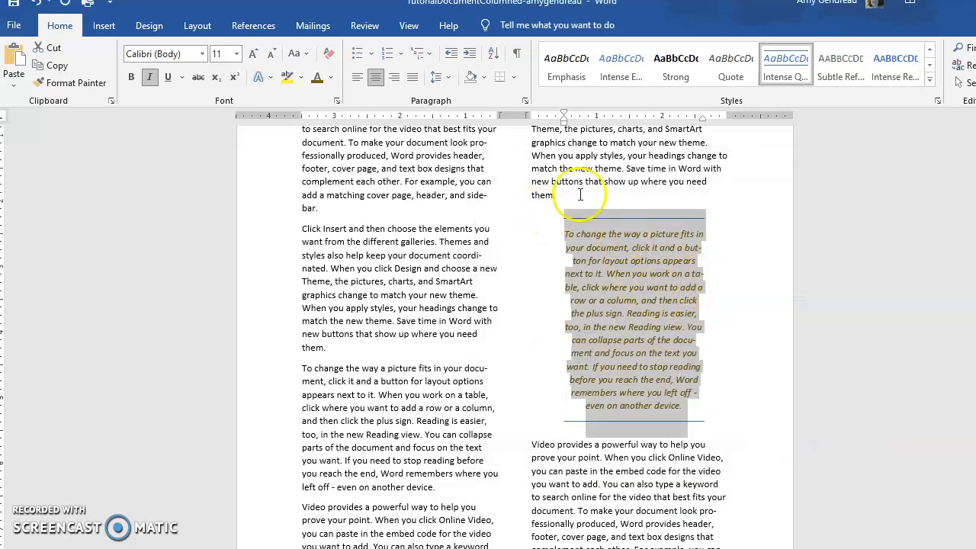
# Apply a dark orange ½ pt line to both the top and bottom borders of the quote paragraph.
pyautogui.click(514, 77)
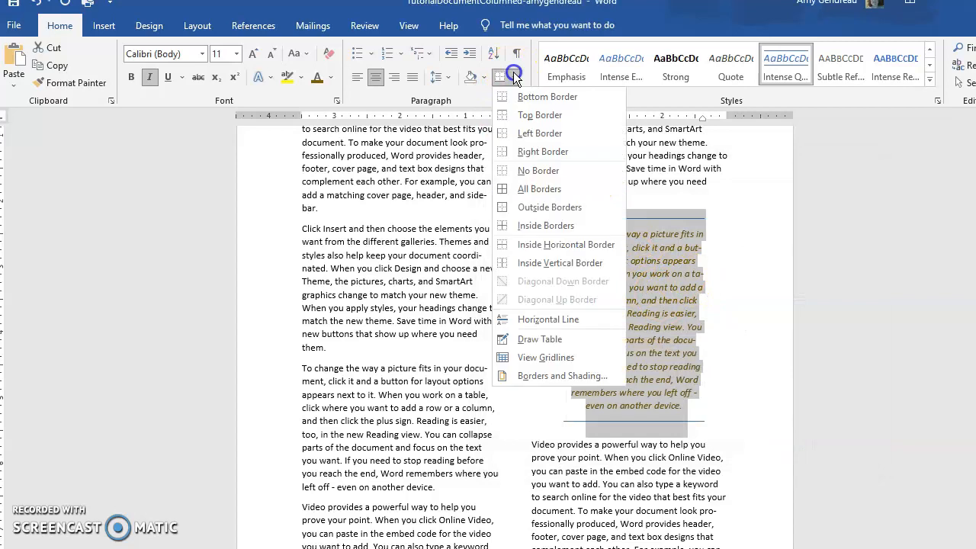
pyautogui.click(580, 374)
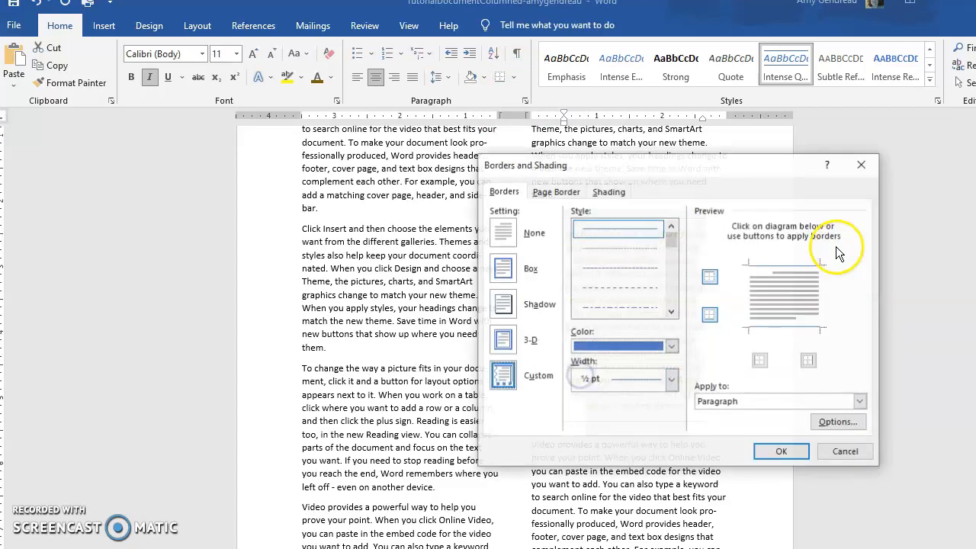
pyautogui.click(782, 260)
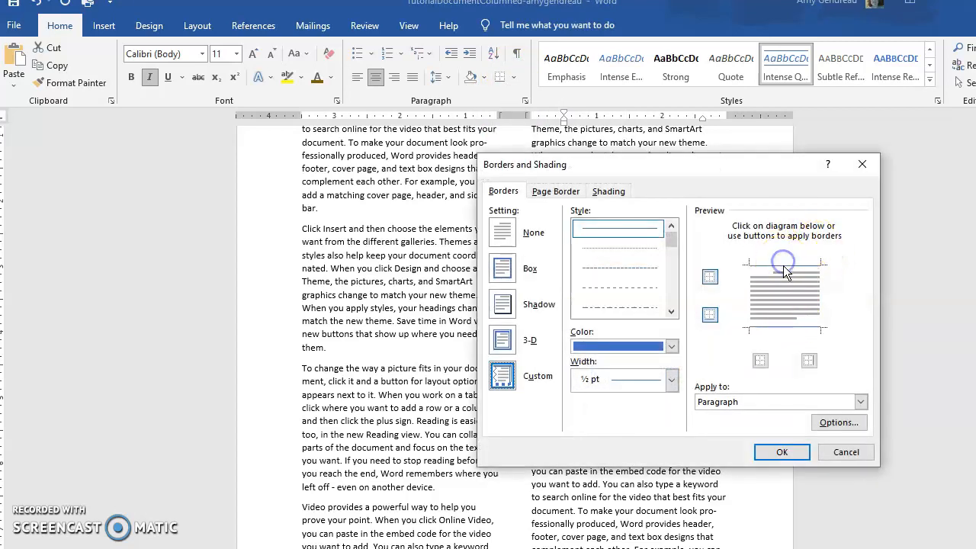
pyautogui.click(671, 346)
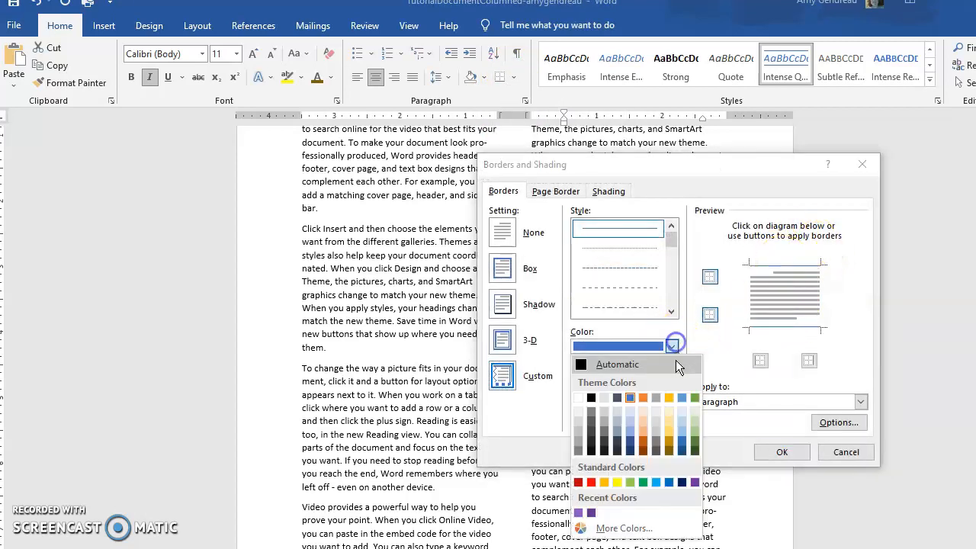
pyautogui.click(645, 445)
pyautogui.click(772, 267)
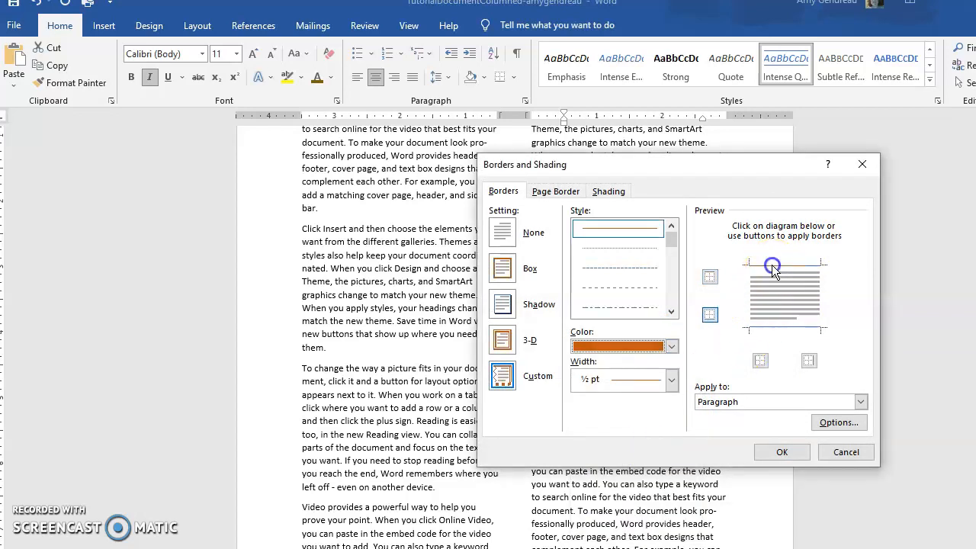
pyautogui.click(791, 326)
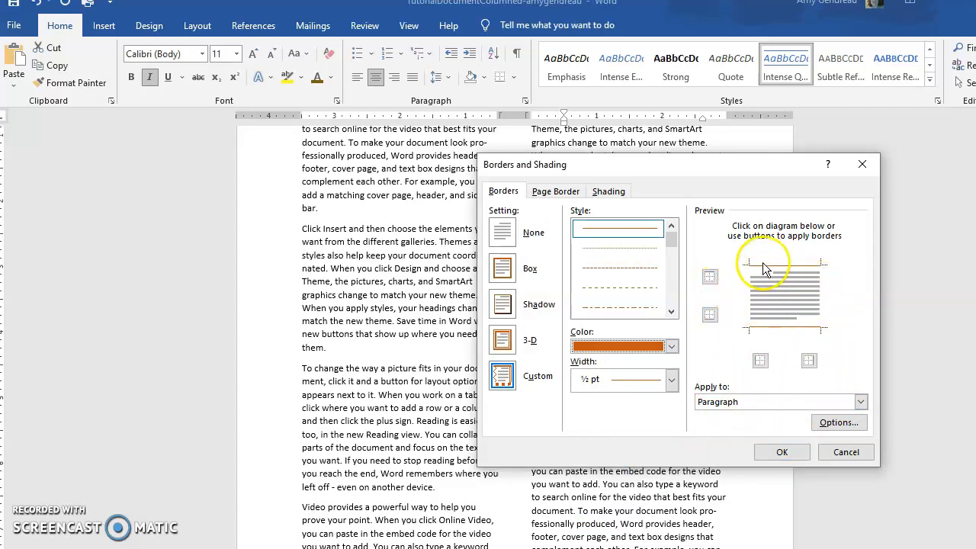
pyautogui.click(783, 452)
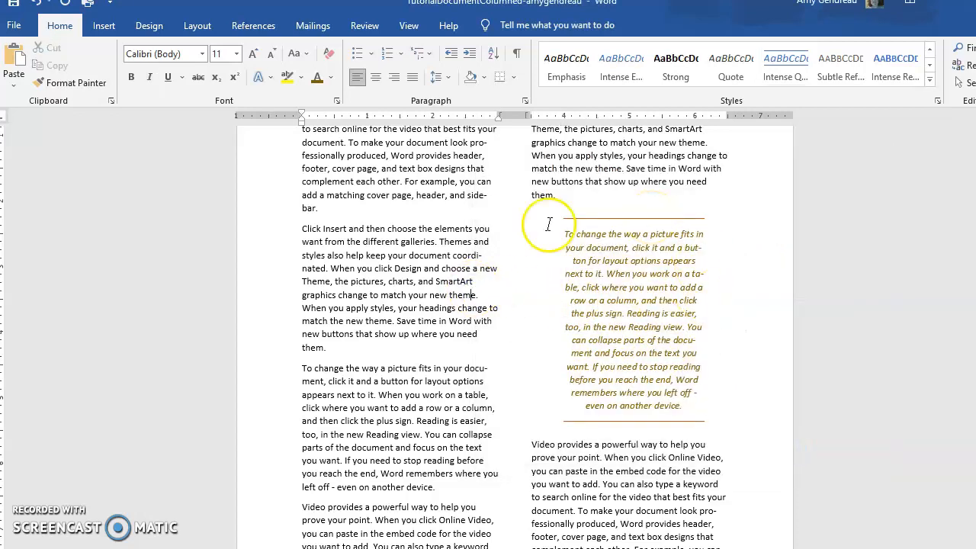
# Apply the List Paragraph style to the first-column paragraph beginning "Click Insert and then choose the elements".
pyautogui.click(930, 69)
pyautogui.moveTo(303, 229); pyautogui.dragTo(431, 347)
pyautogui.click(619, 65)
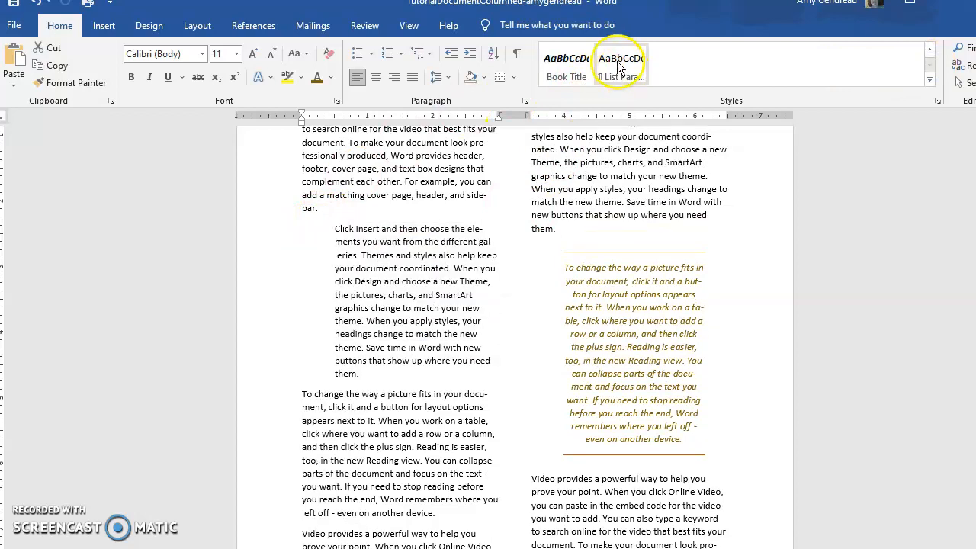
# Apply the Book Title style to the word "where" in the first-column paragraph about picture layout and tables.
pyautogui.click(342, 433)
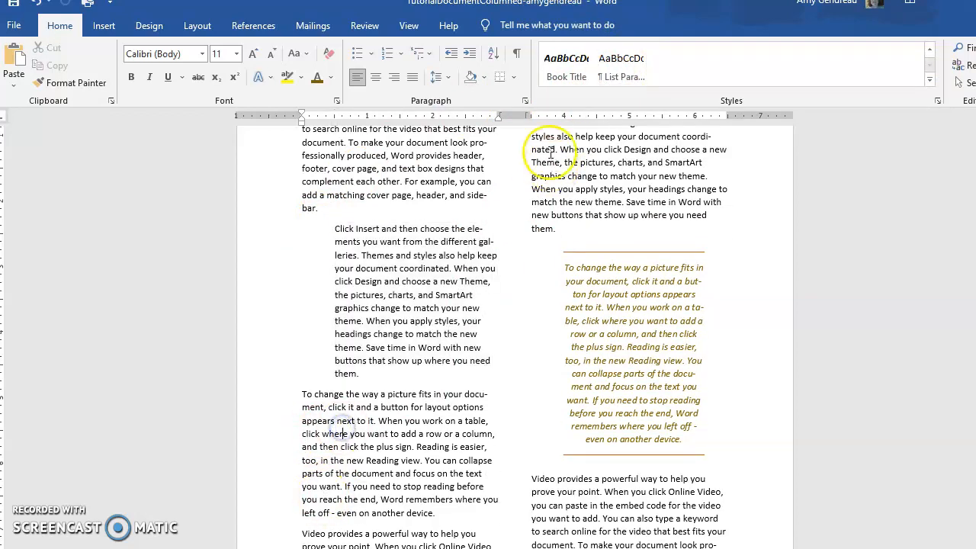
pyautogui.click(553, 63)
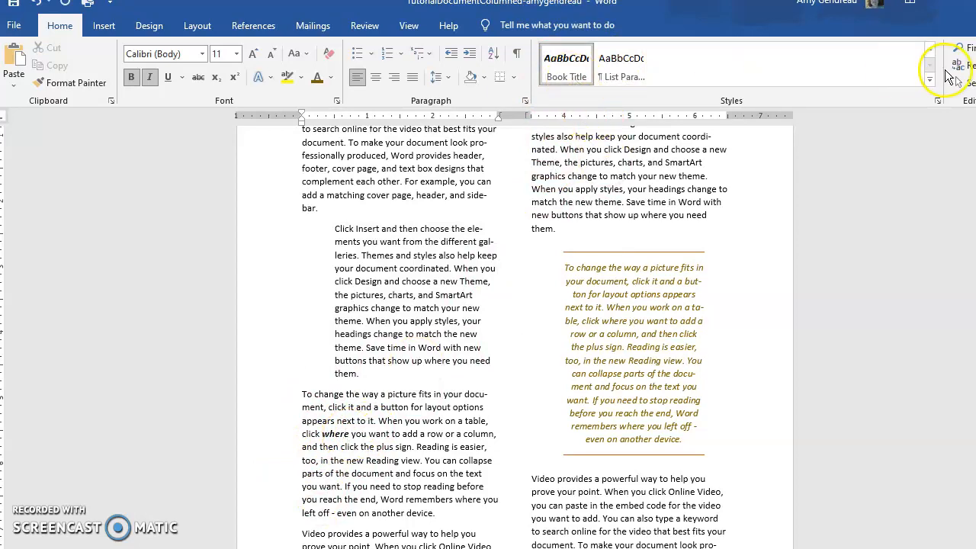
# Apply the Strong style to the word "change" after "SmartArt graphics" in the second column's paragraph above the quote.
pyautogui.click(929, 52)
pyautogui.click(830, 71)
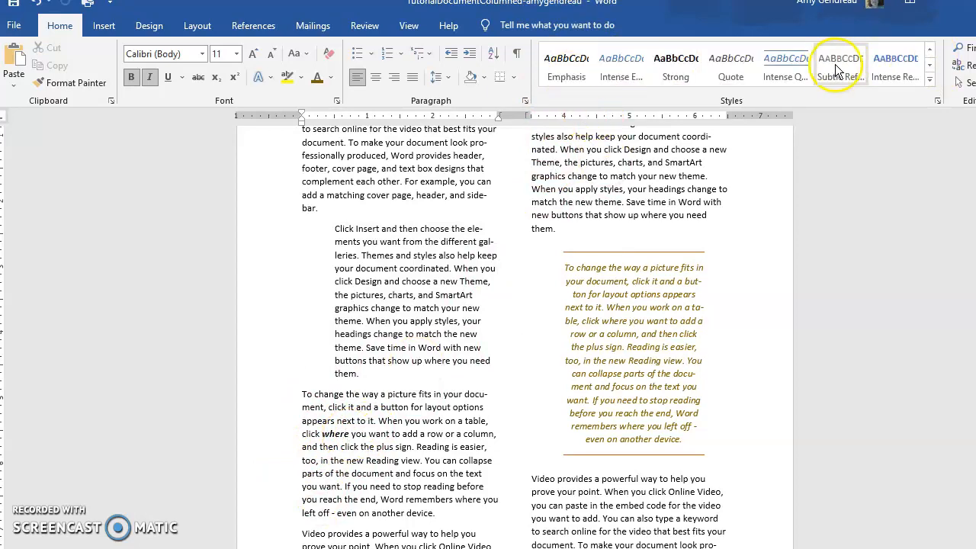
pyautogui.click(580, 177)
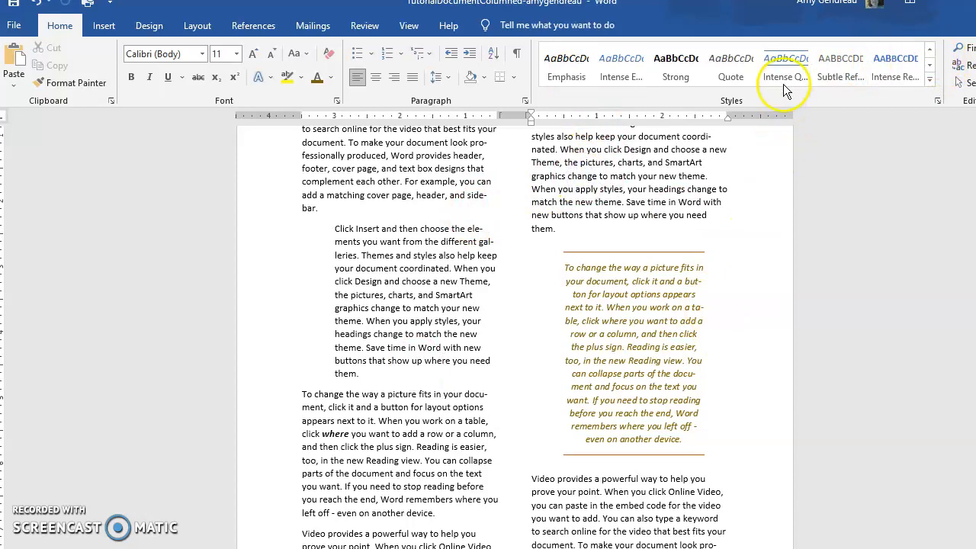
pyautogui.click(674, 70)
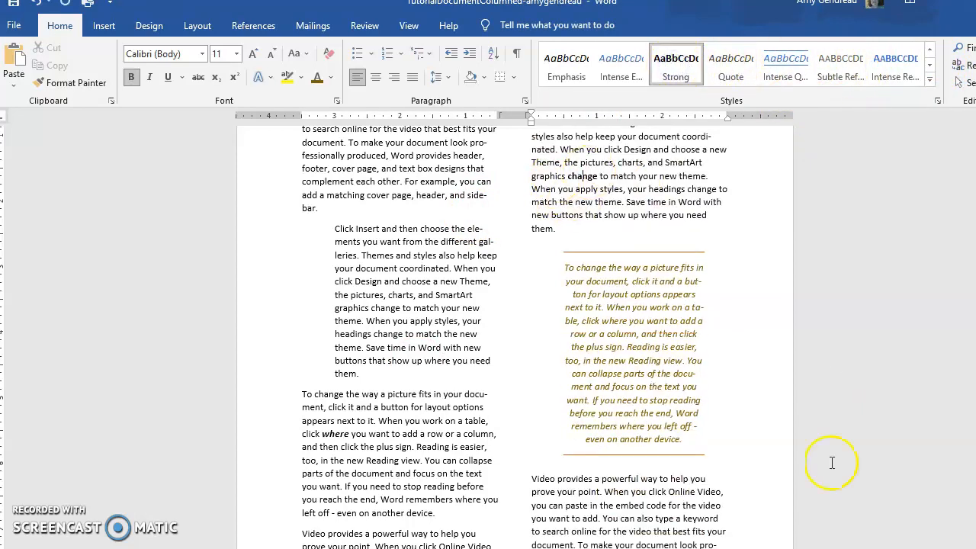